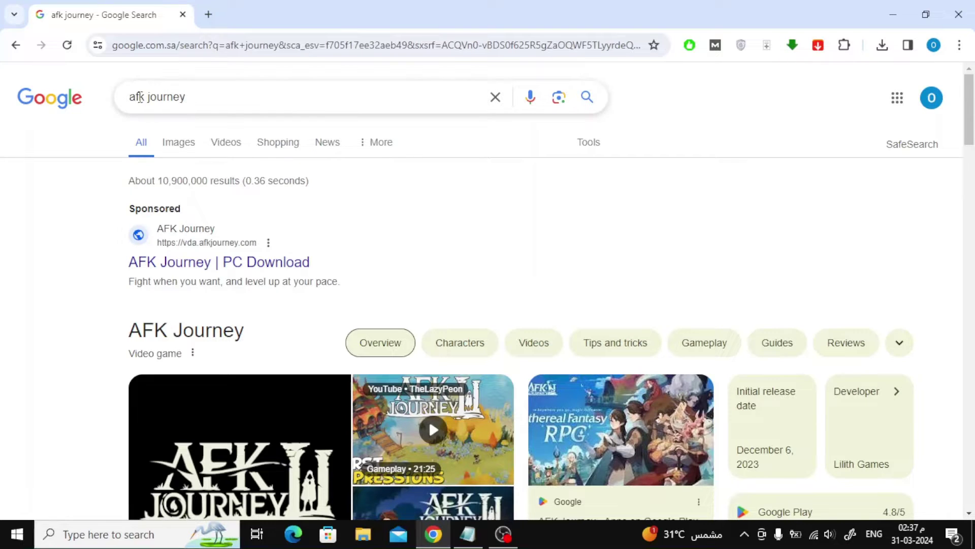
# Step: Scroll down the 'afk journey' Google results to find the official farlightgames.com listing
pyautogui.scroll(-10, 60, 180)
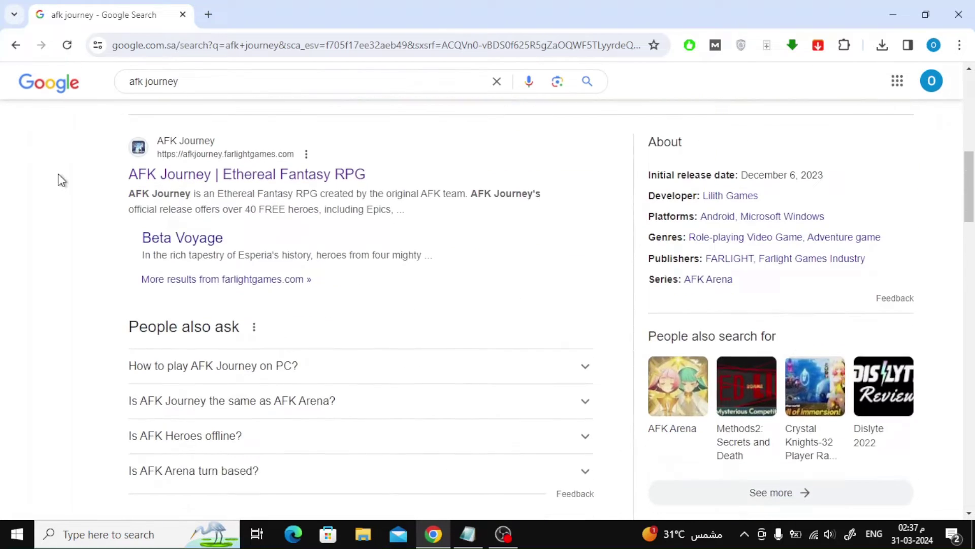
# Step: Open the official site, download the Windows installer and run AFKJourney_setup_1.1.0.0_6.exe
pyautogui.click(267, 183)
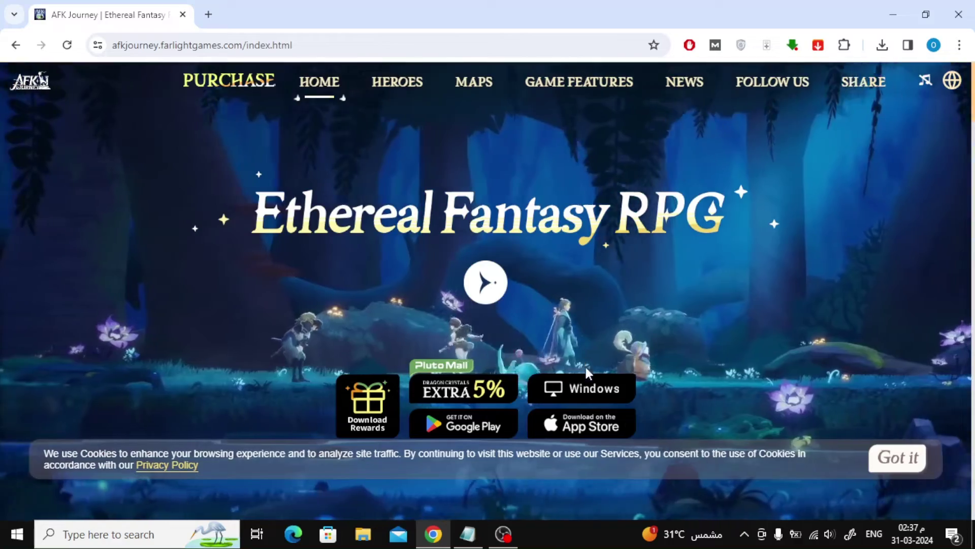
pyautogui.click(584, 388)
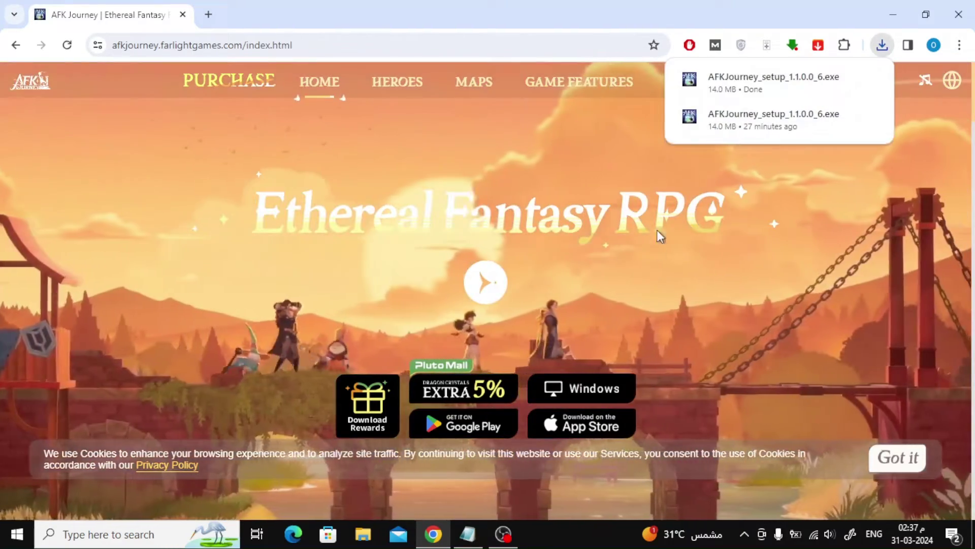
pyautogui.click(734, 84)
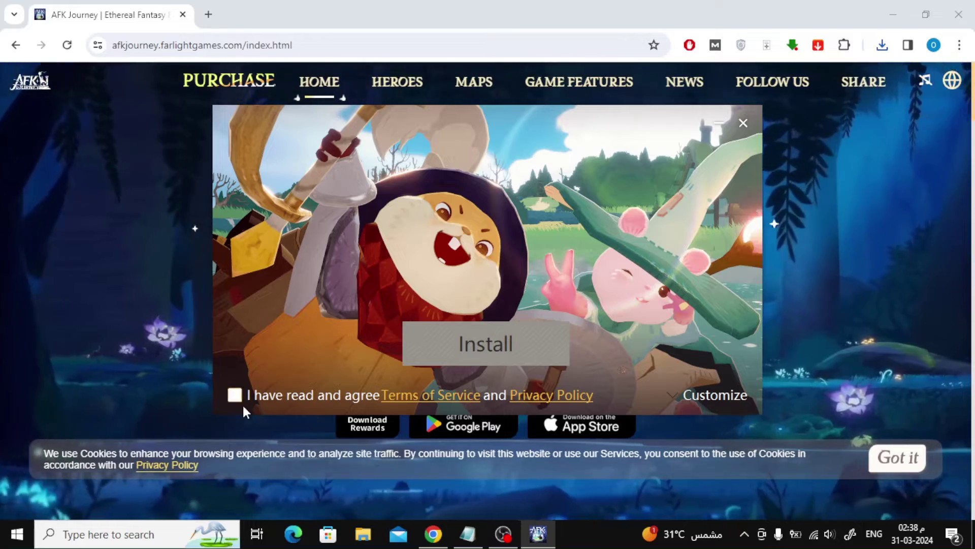
# Step: Agree to the Terms of Service, install the launcher, and minimize the browser
pyautogui.click(235, 396)
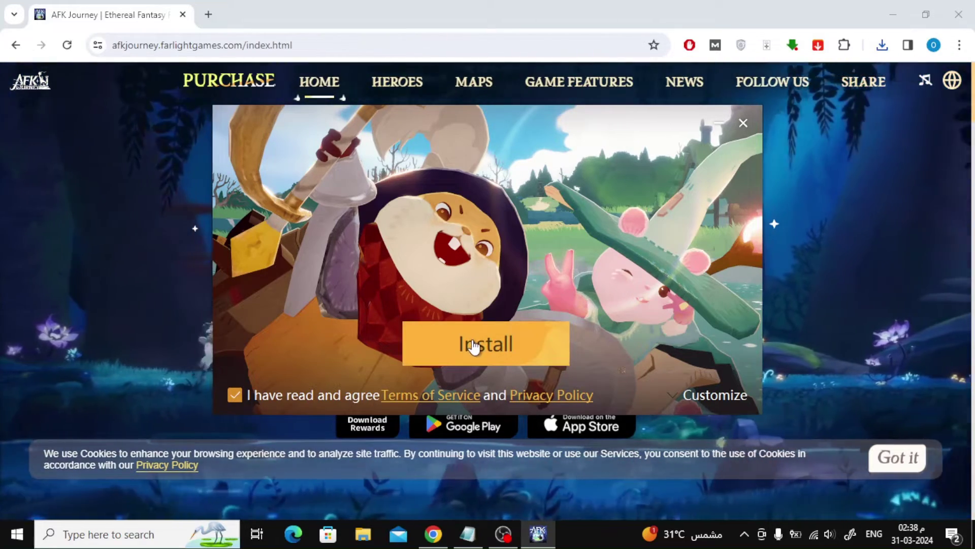
pyautogui.click(483, 345)
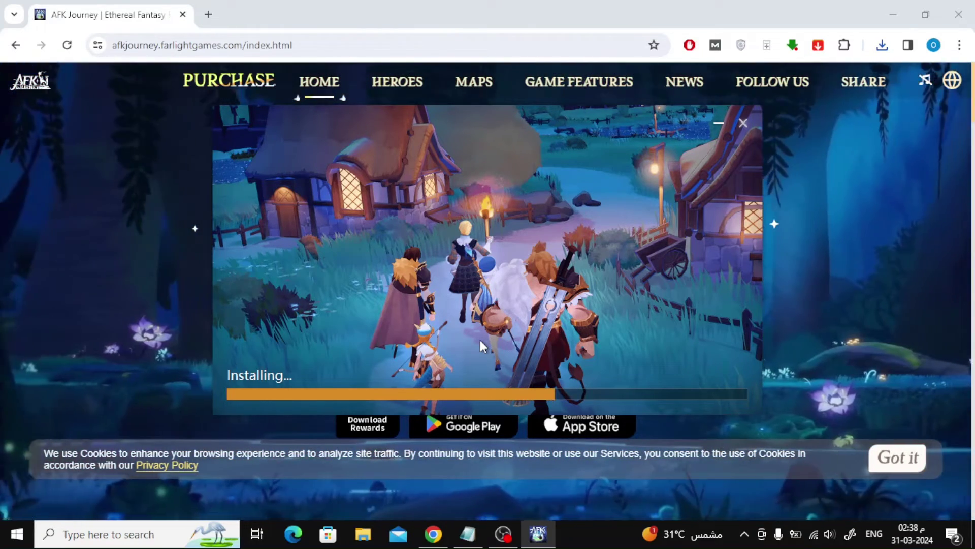
pyautogui.click(887, 14)
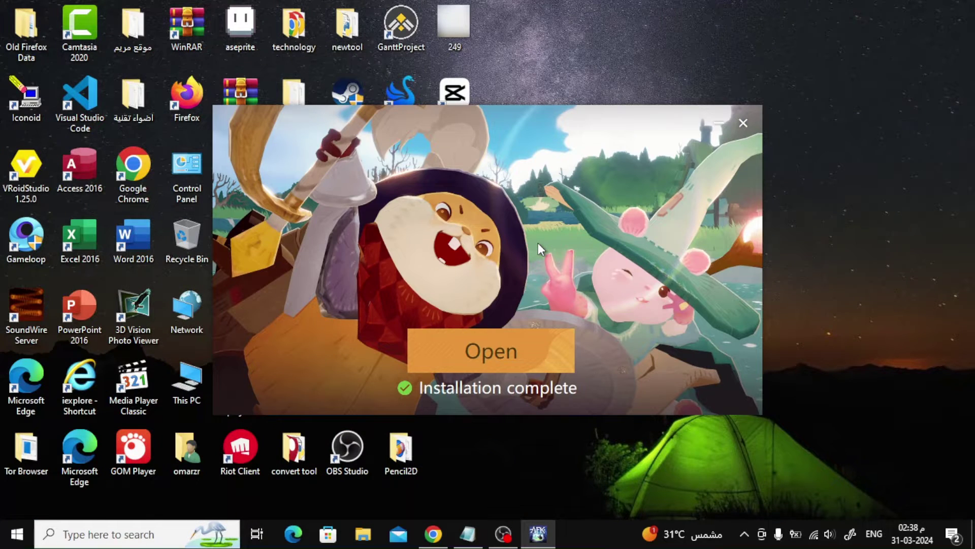
# Step: Open the launcher and download the 309.60MB of game resources into D:\AFKJourney Game\game
pyautogui.click(499, 345)
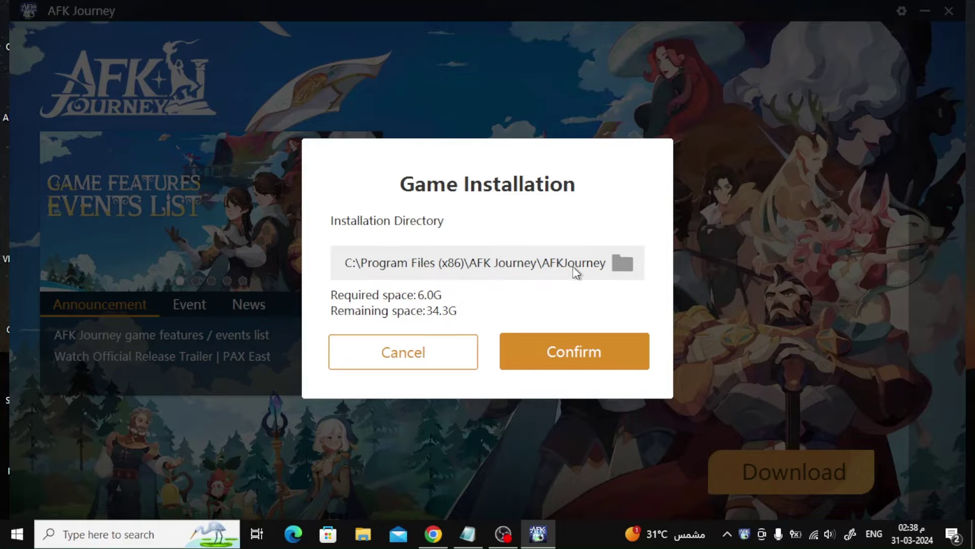
pyautogui.click(624, 262)
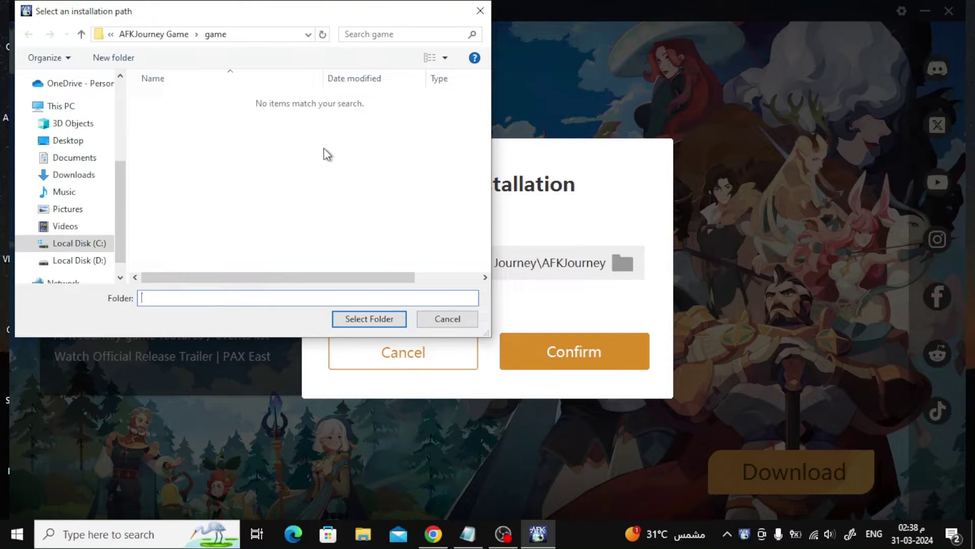
pyautogui.press('Return')
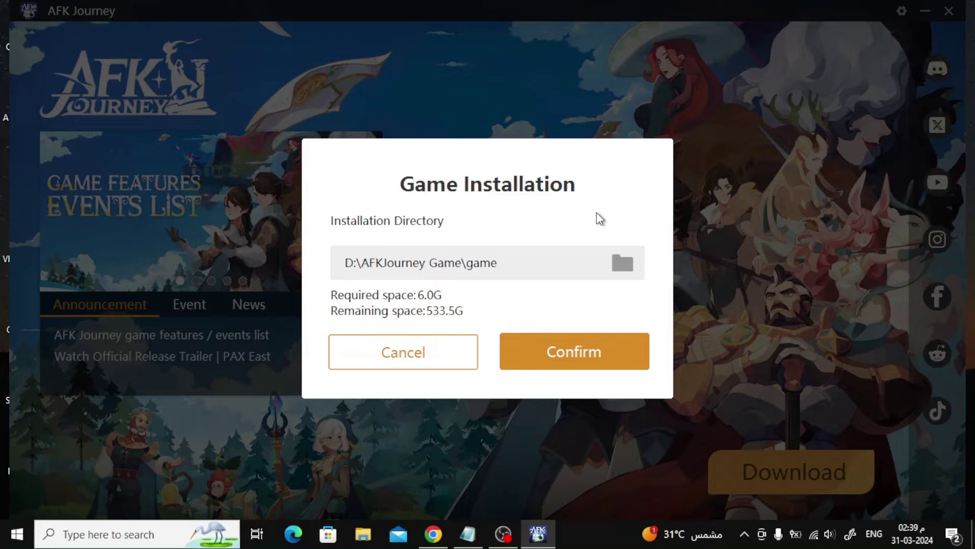
pyautogui.click(561, 356)
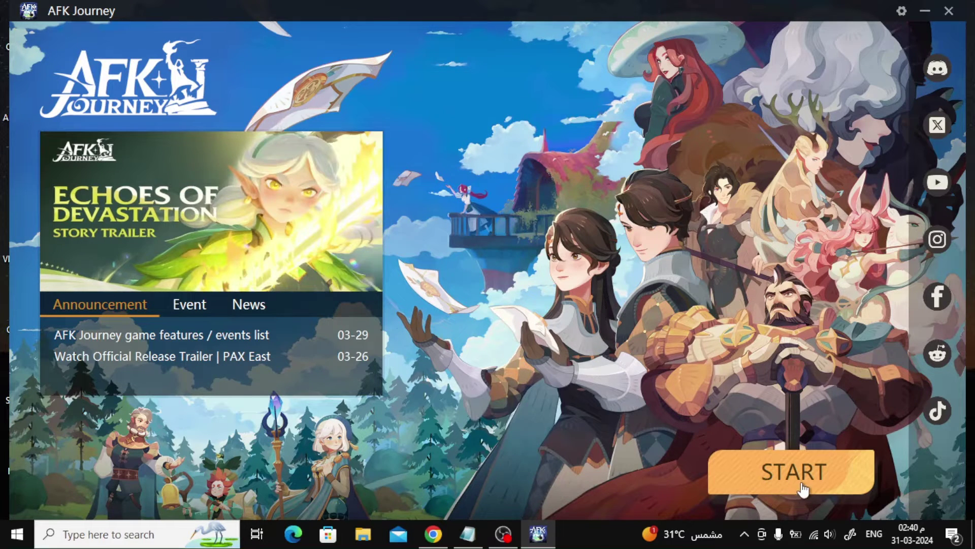
# Step: Launch the game, enter the login e-mail address and request a verification code
pyautogui.click(800, 485)
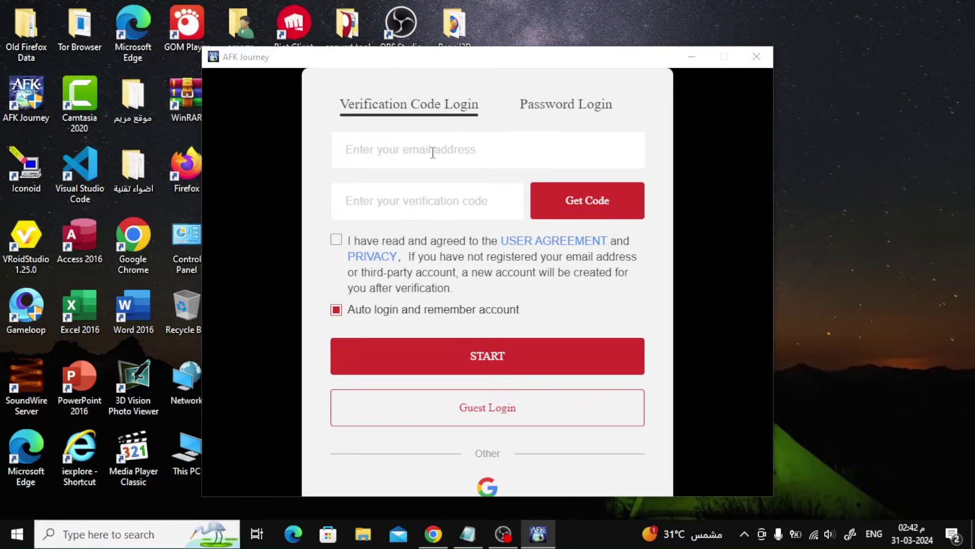
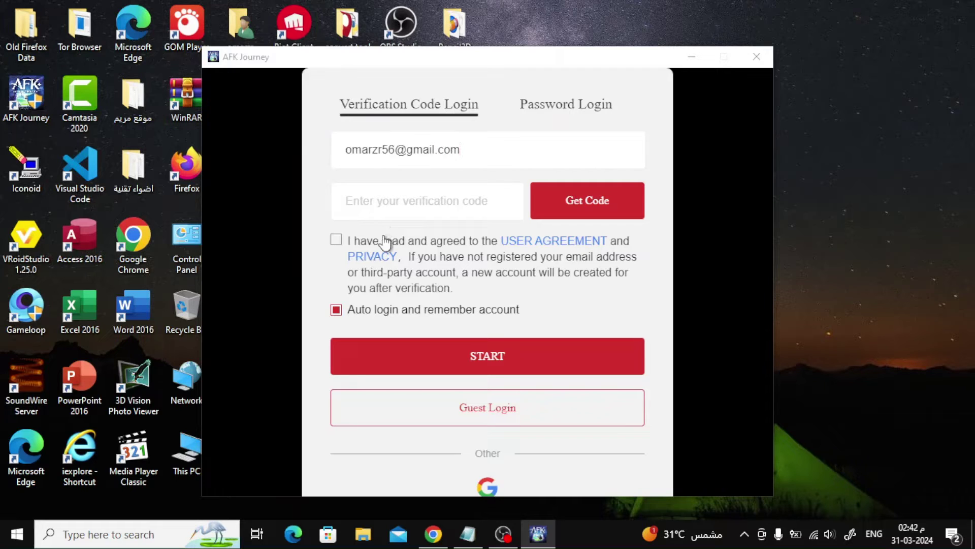
pyautogui.scroll(-1, 470, 273)
pyautogui.scroll(1, 470, 272)
pyautogui.click(581, 215)
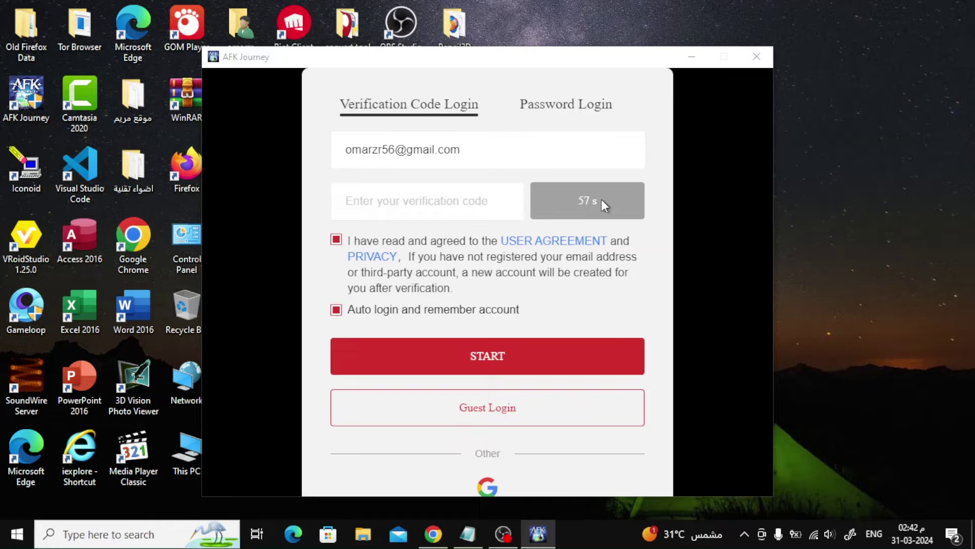
# Step: Retrieve the verification code in the browser and sign in with it
pyautogui.click(435, 535)
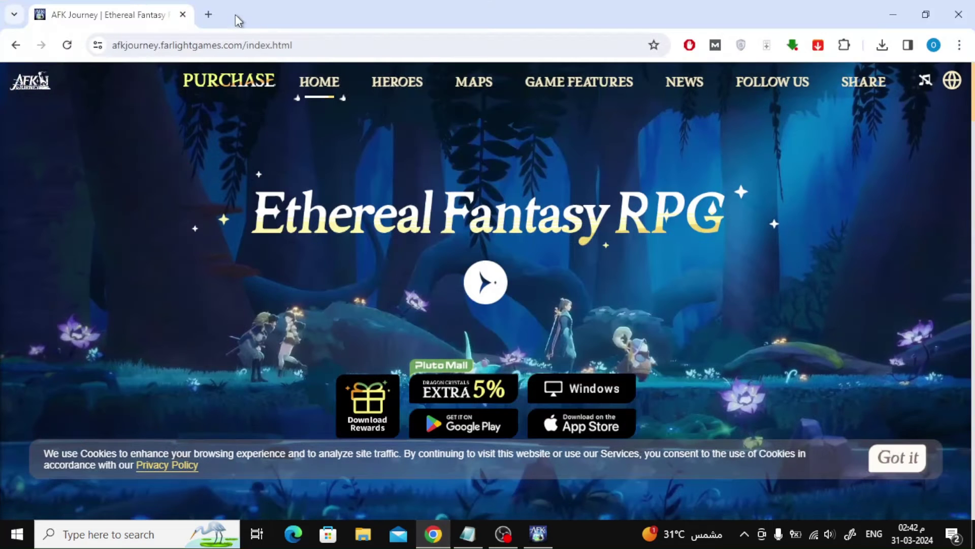
pyautogui.click(209, 15)
pyautogui.click(32, 79)
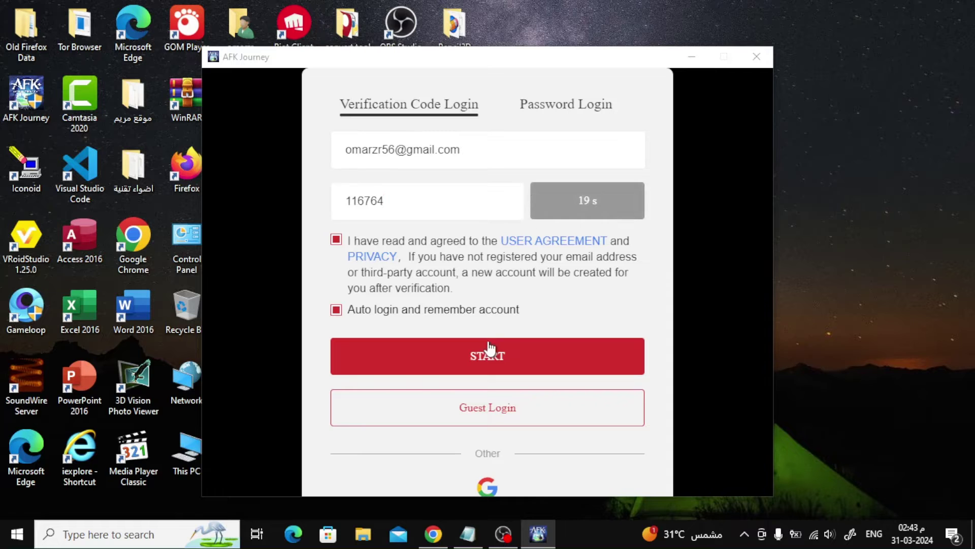
pyautogui.click(508, 370)
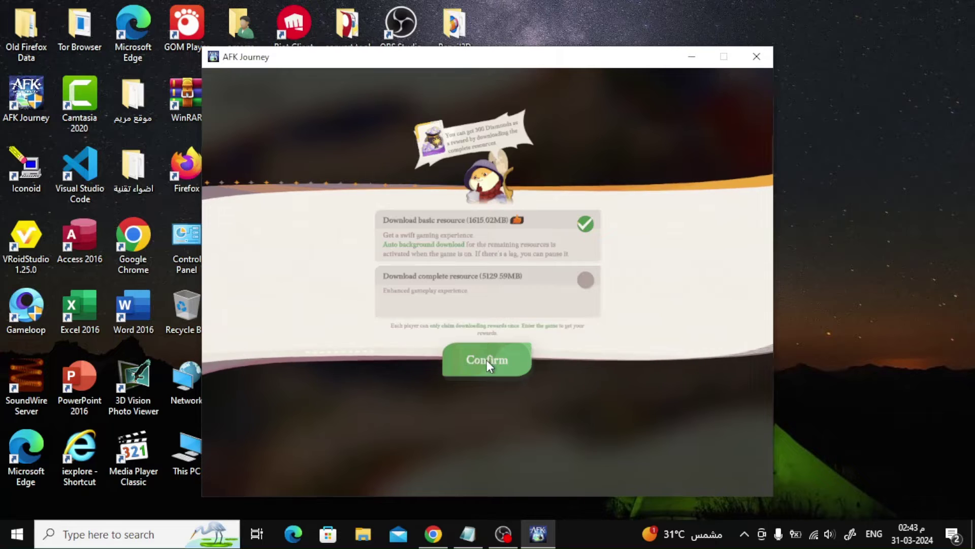
# Step: Confirm the basic 1615.02MB resource download and wait for the patch to finish
pyautogui.click(486, 360)
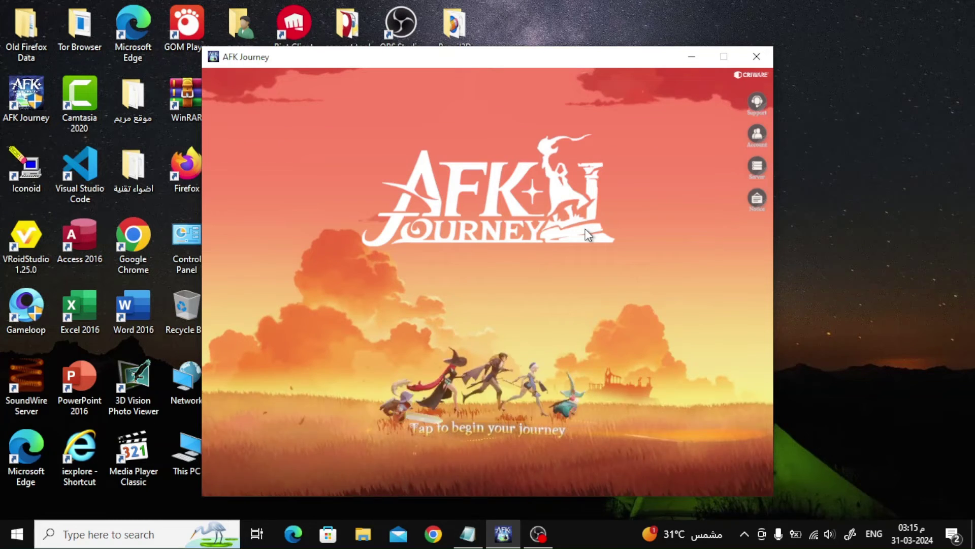
# Step: Tap the 'Tap to begin your journey' screen to load the world with the Find Chippy quest
pyautogui.click(460, 303)
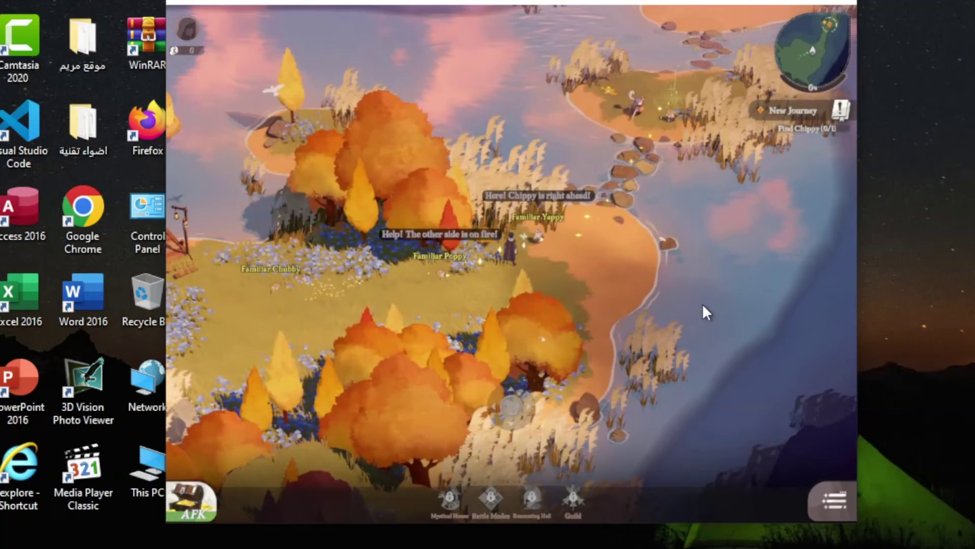
# Step: Choose Fullscreen (Beta) under Graphics settings, confirm it, and close the settings panel
pyautogui.click(839, 500)
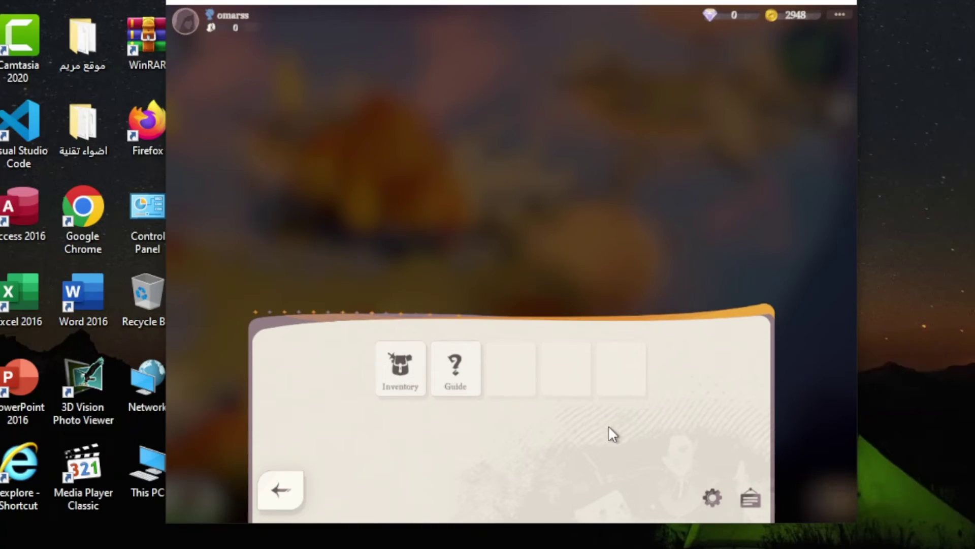
pyautogui.click(714, 498)
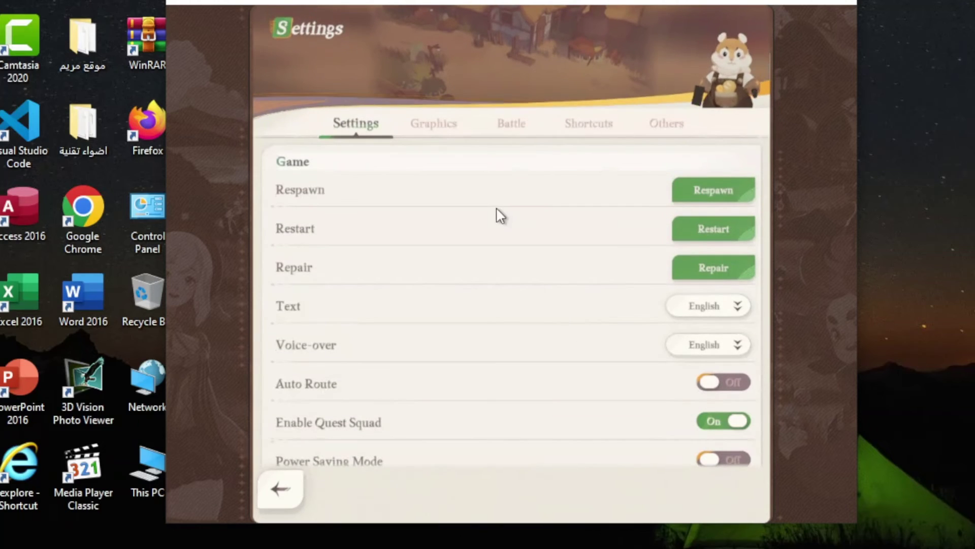
pyautogui.click(433, 131)
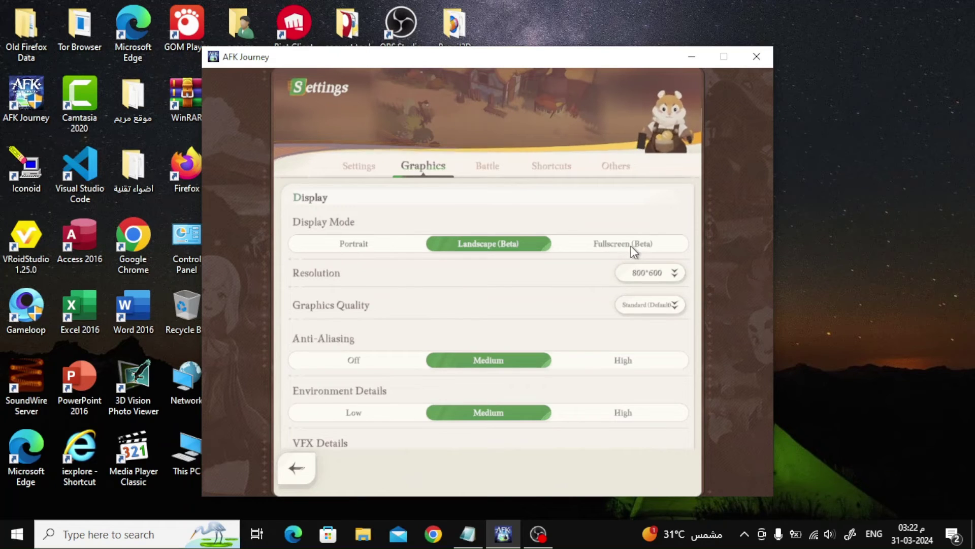
pyautogui.click(683, 218)
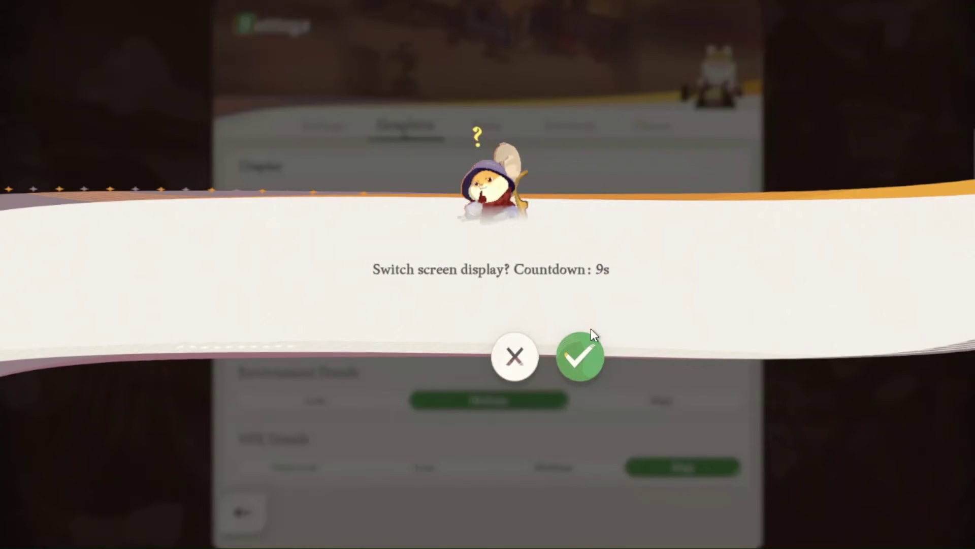
pyautogui.click(585, 351)
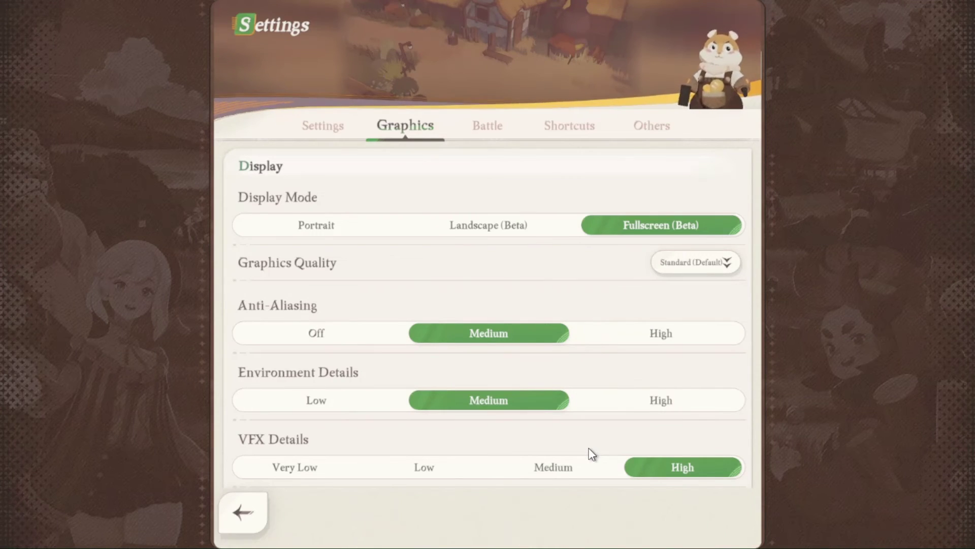
pyautogui.click(246, 513)
# Step: Return to the world and walk the hero over the stepping stones onto the island
pyautogui.click(253, 517)
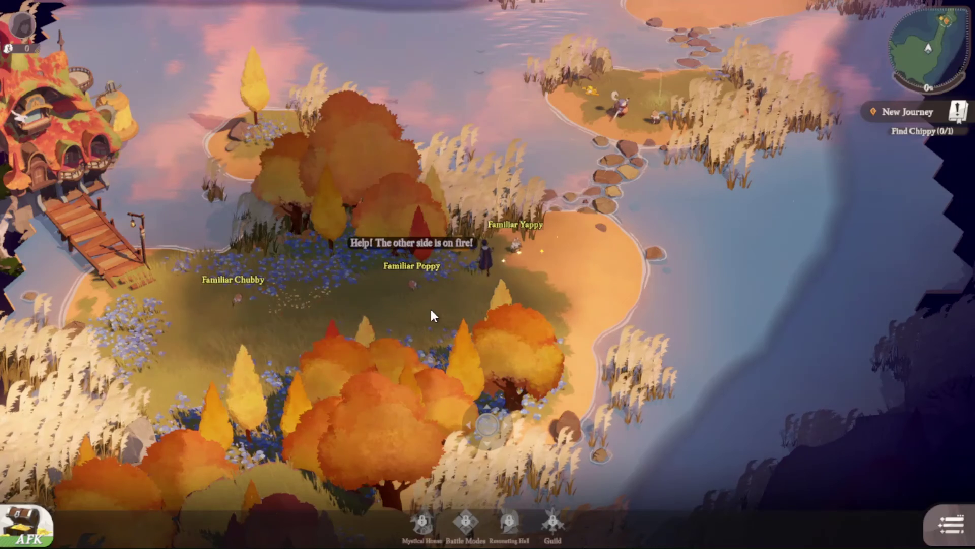
pyautogui.click(541, 269)
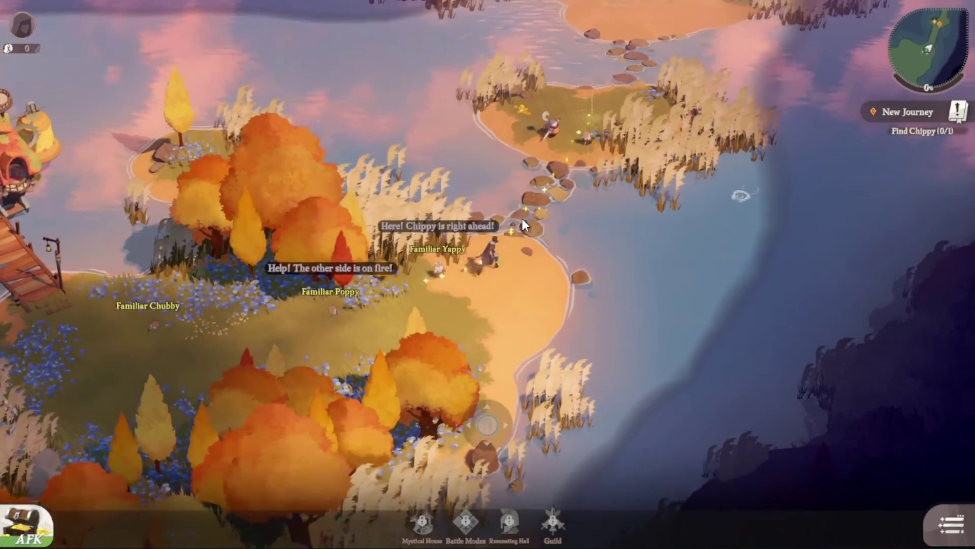
pyautogui.click(538, 213)
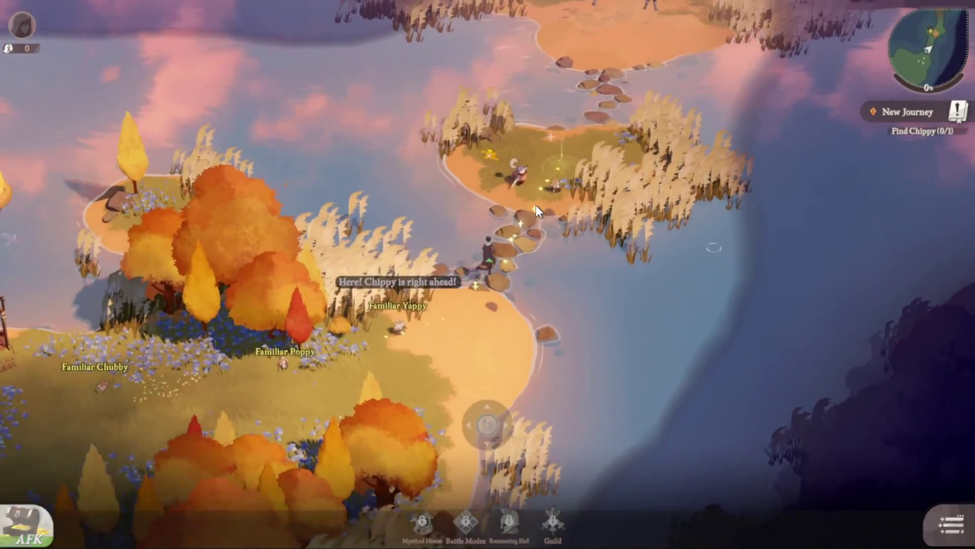
pyautogui.click(539, 211)
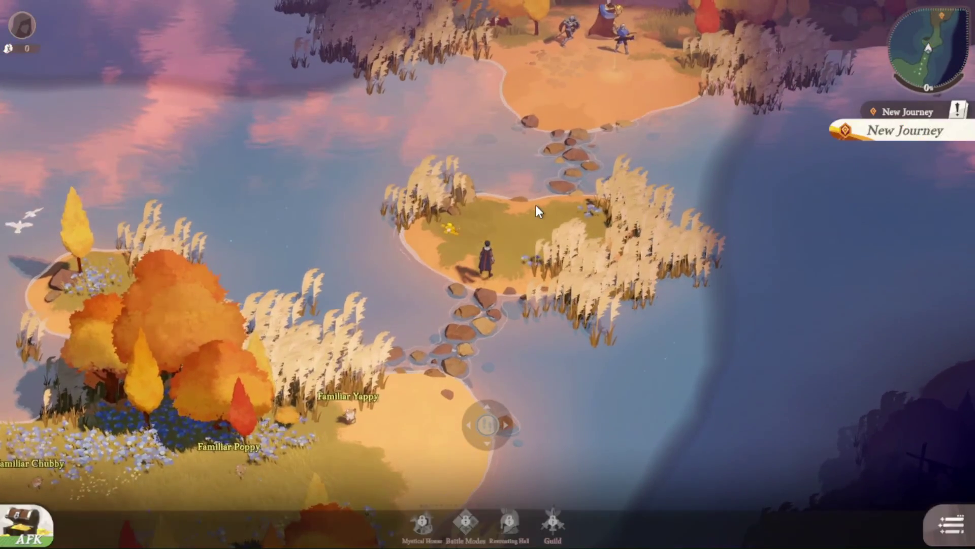